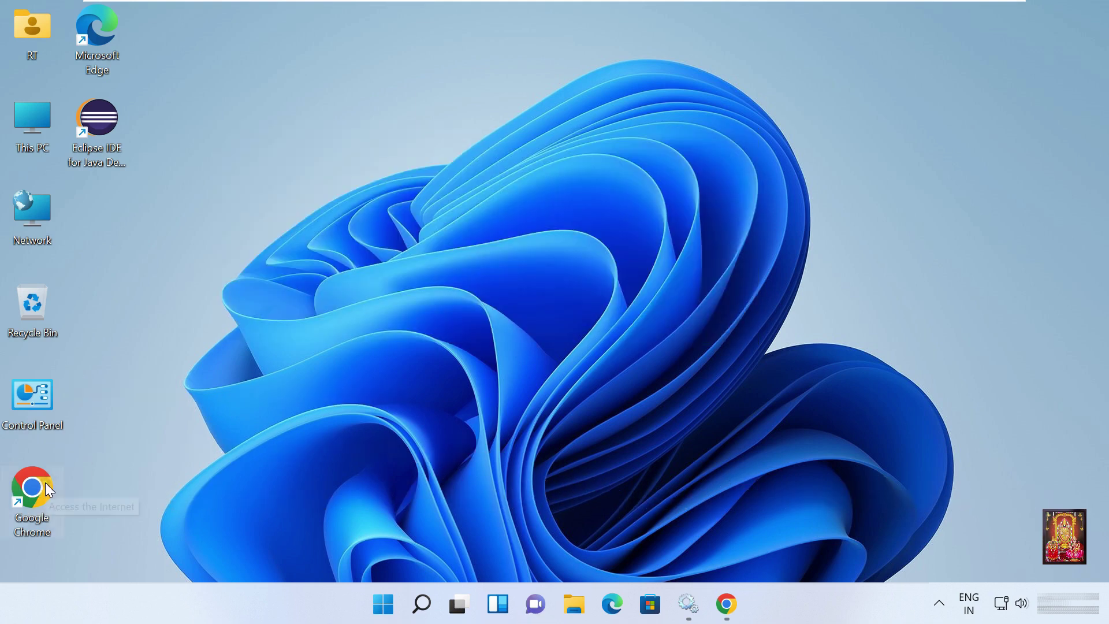
# Step: Launch Chrome, go to google.com and search for 'download filmora'
pyautogui.click(62, 501)
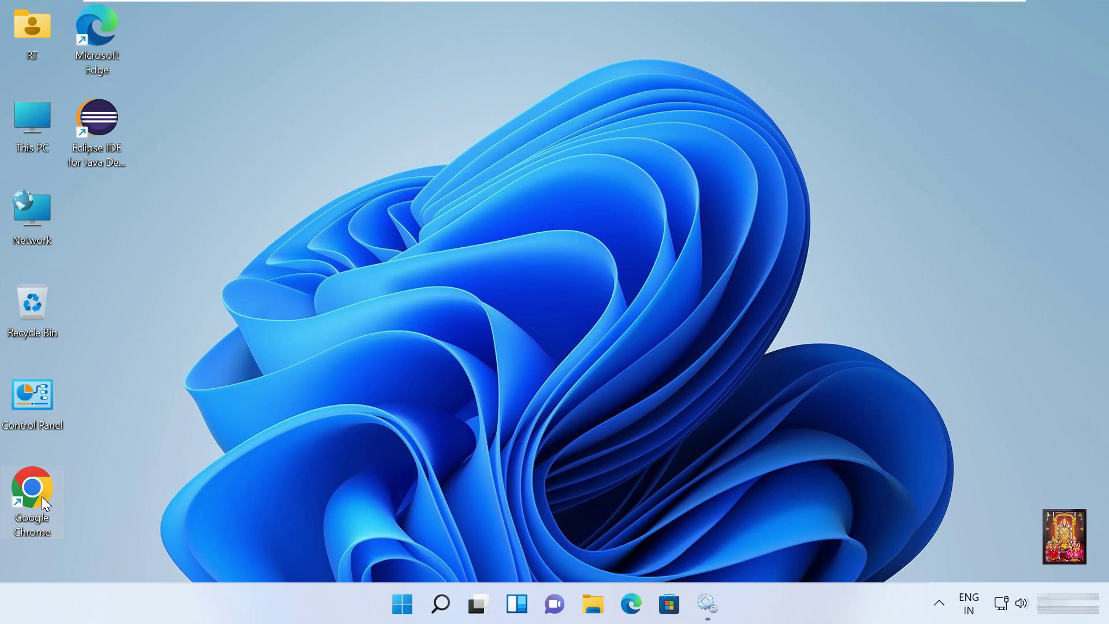
pyautogui.doubleClick(42, 497)
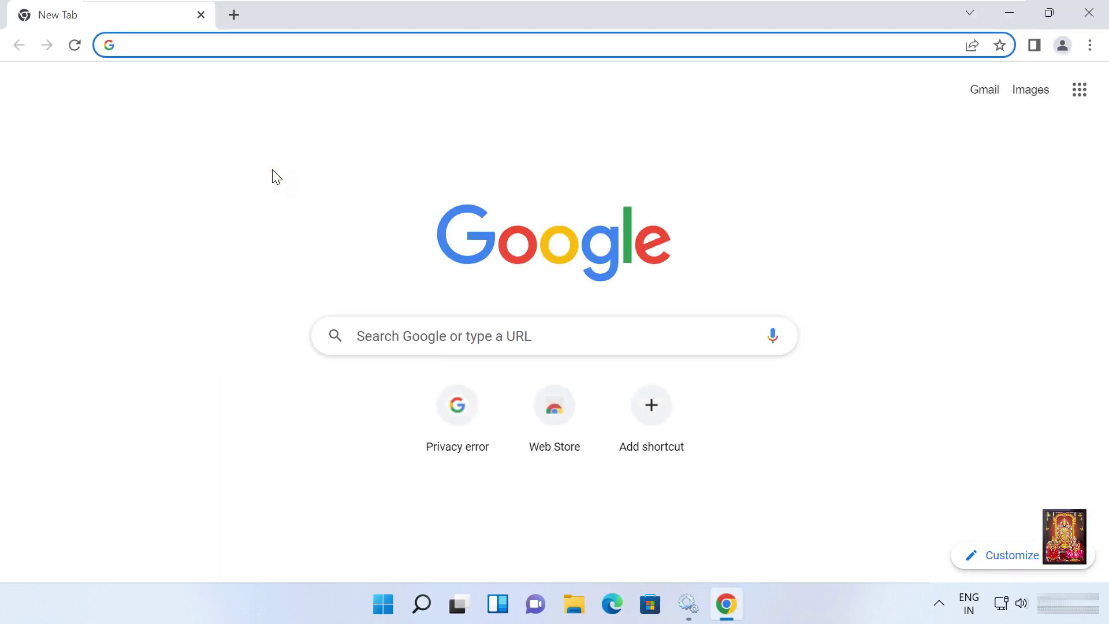
pyautogui.write('goog')
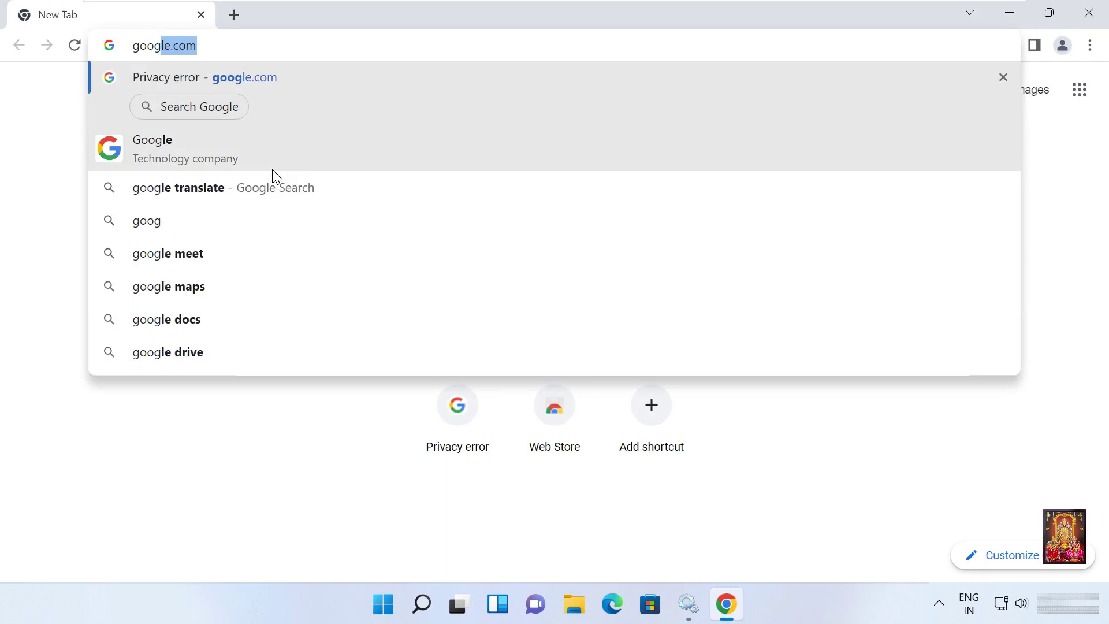
pyautogui.write('le.com')
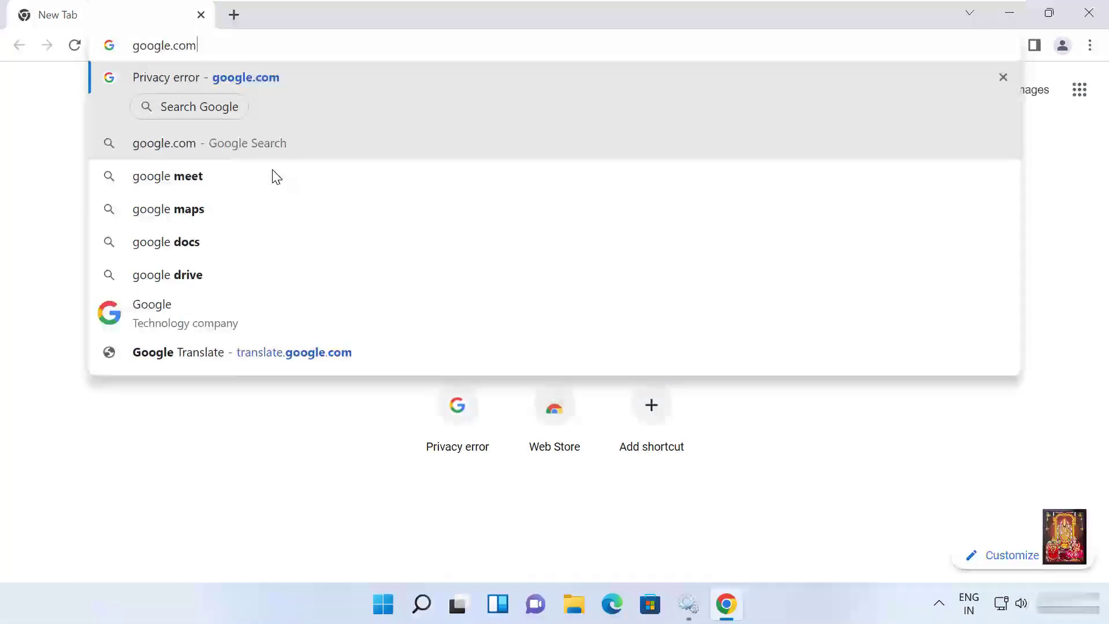
pyautogui.press('Return')
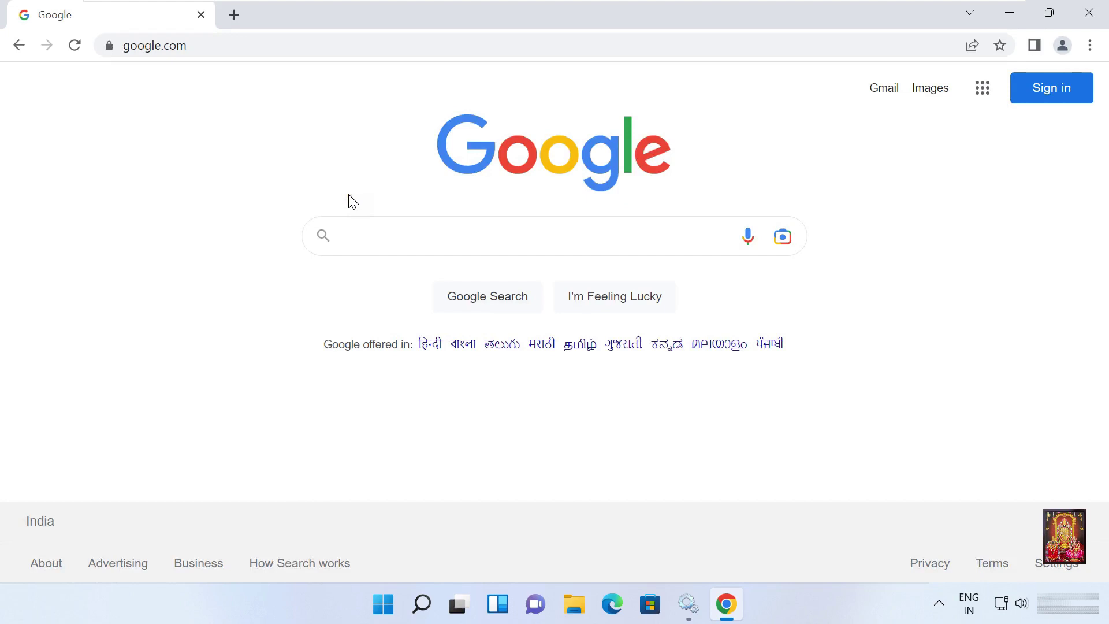
pyautogui.write('dow')
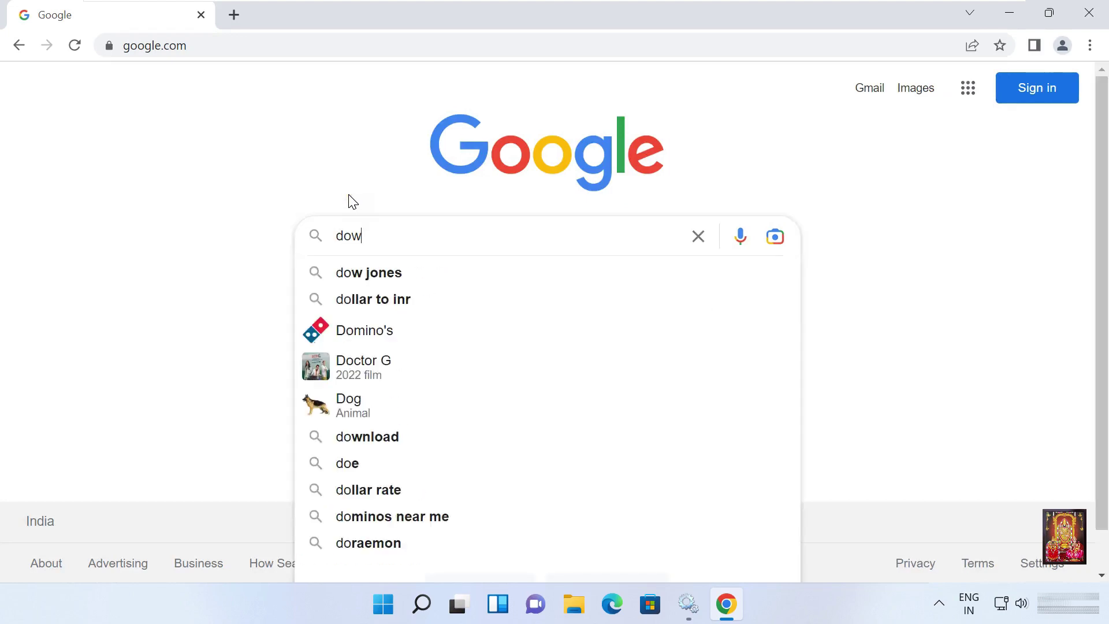
pyautogui.write('nloa')
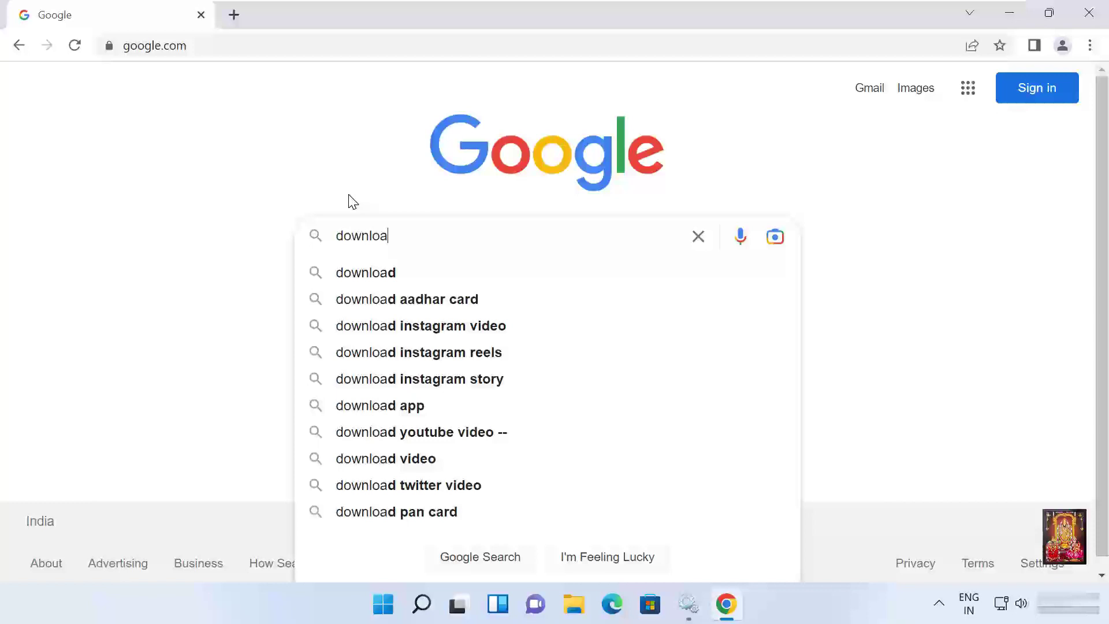
pyautogui.write('d fi')
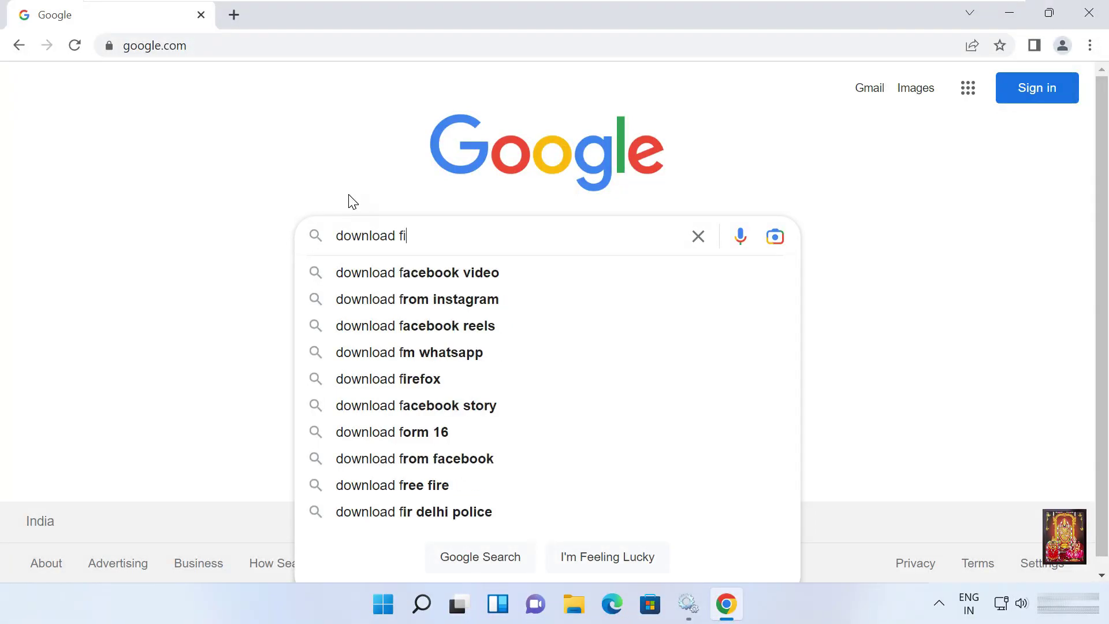
pyautogui.write('lmor')
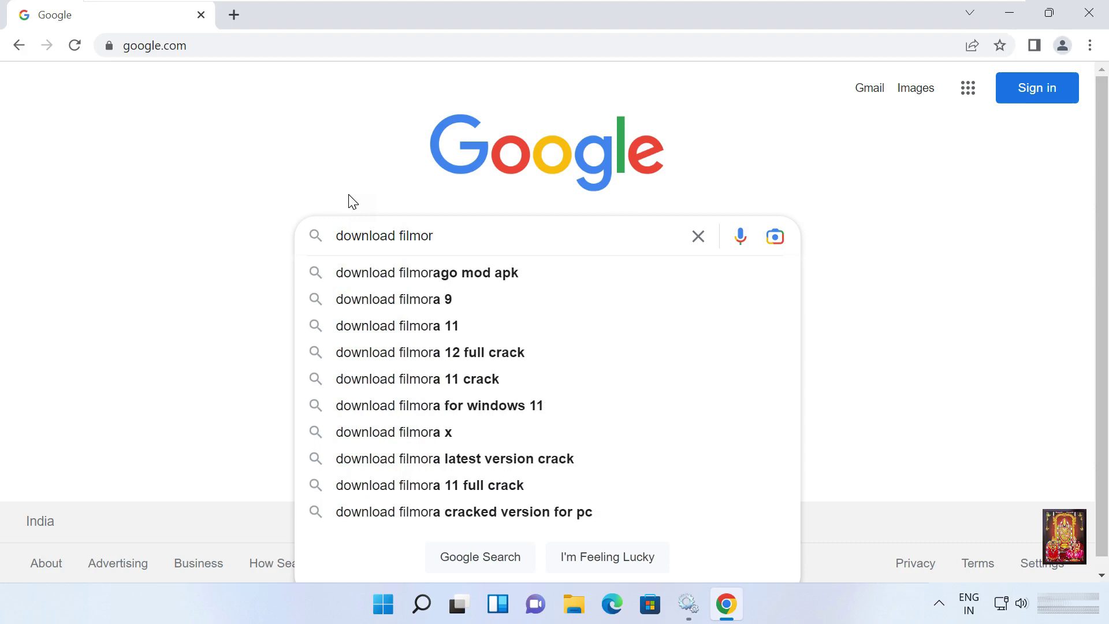
pyautogui.write('a')
pyautogui.press('Return')
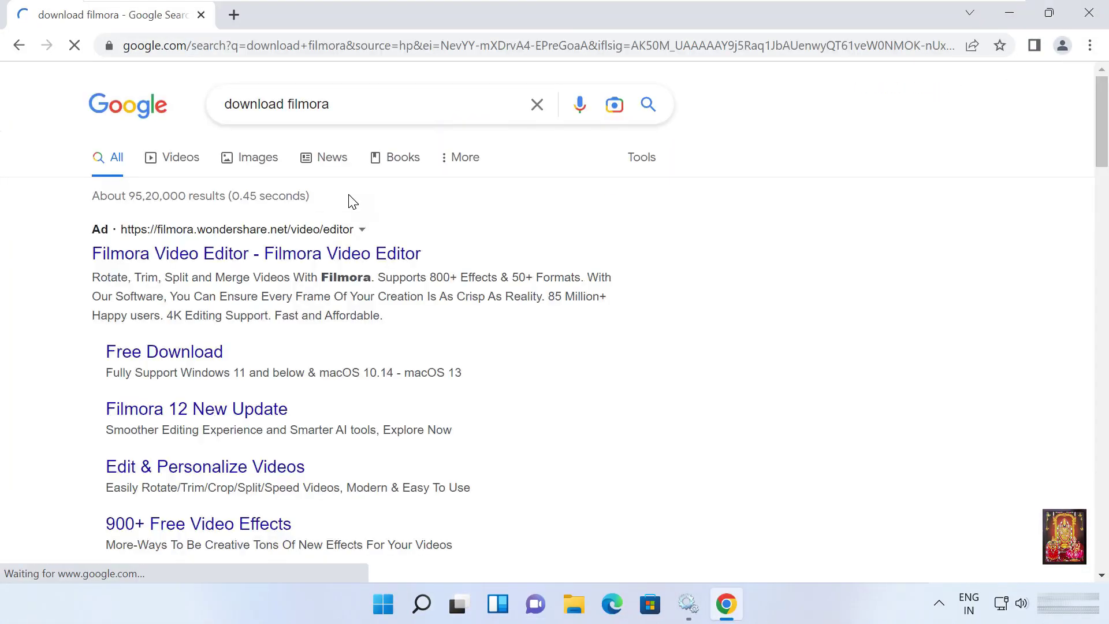
# Step: Open the Filmora Video Editor site and download the installer filmora-idco_setup_full1901.exe
pyautogui.click(164, 262)
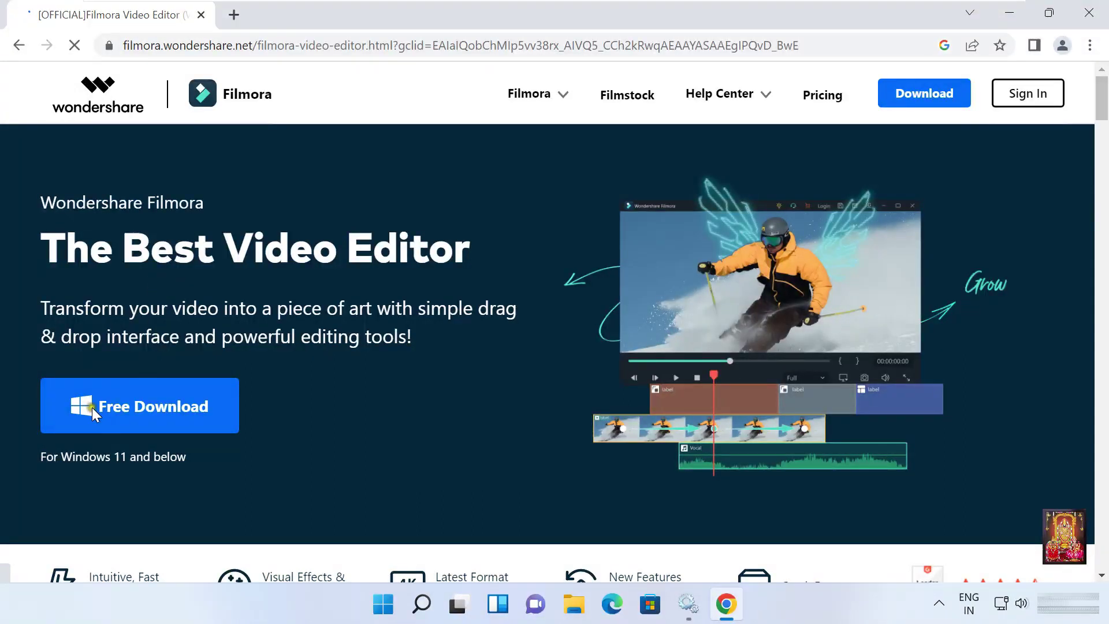
pyautogui.click(204, 413)
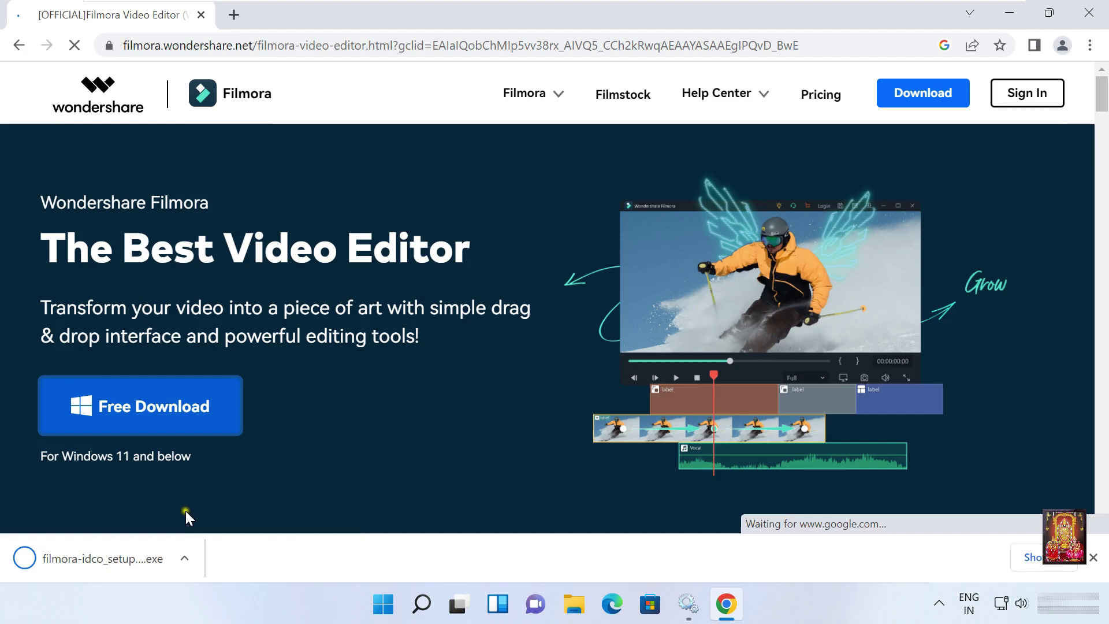
pyautogui.click(156, 564)
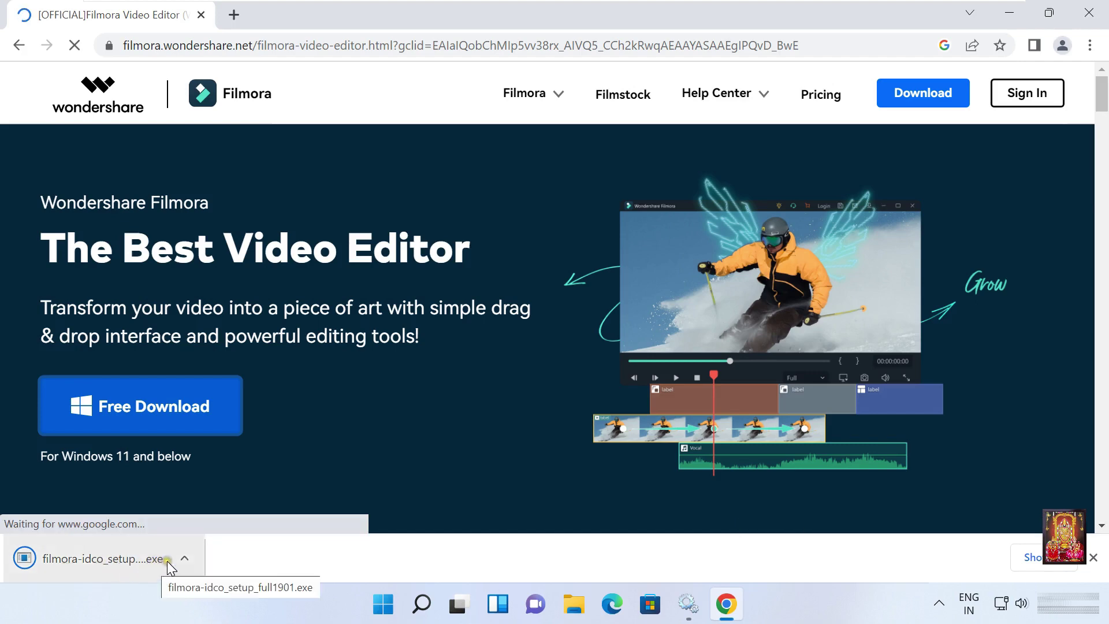
# Step: Close Chrome and open the Downloads folder through This PC in File Explorer
pyautogui.click(1089, 14)
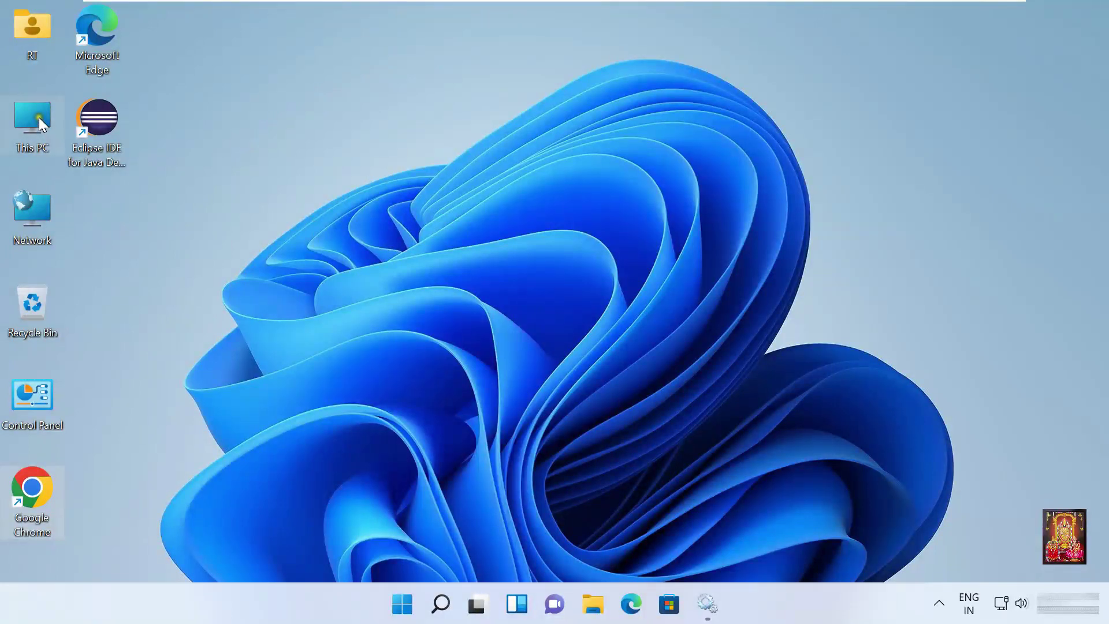
pyautogui.doubleClick(39, 117)
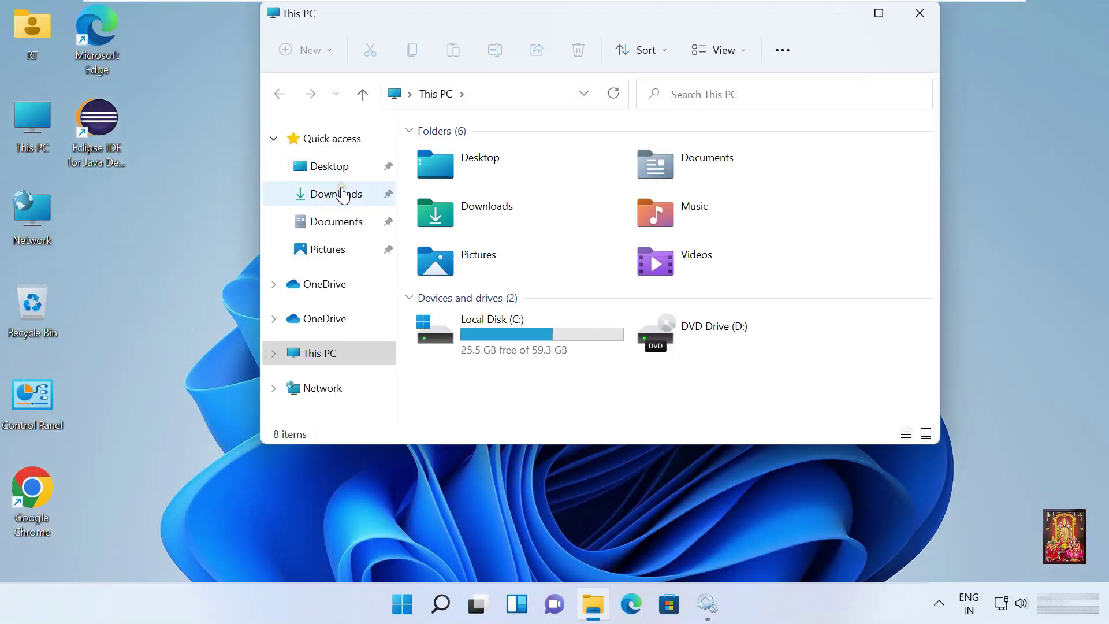
pyautogui.click(344, 195)
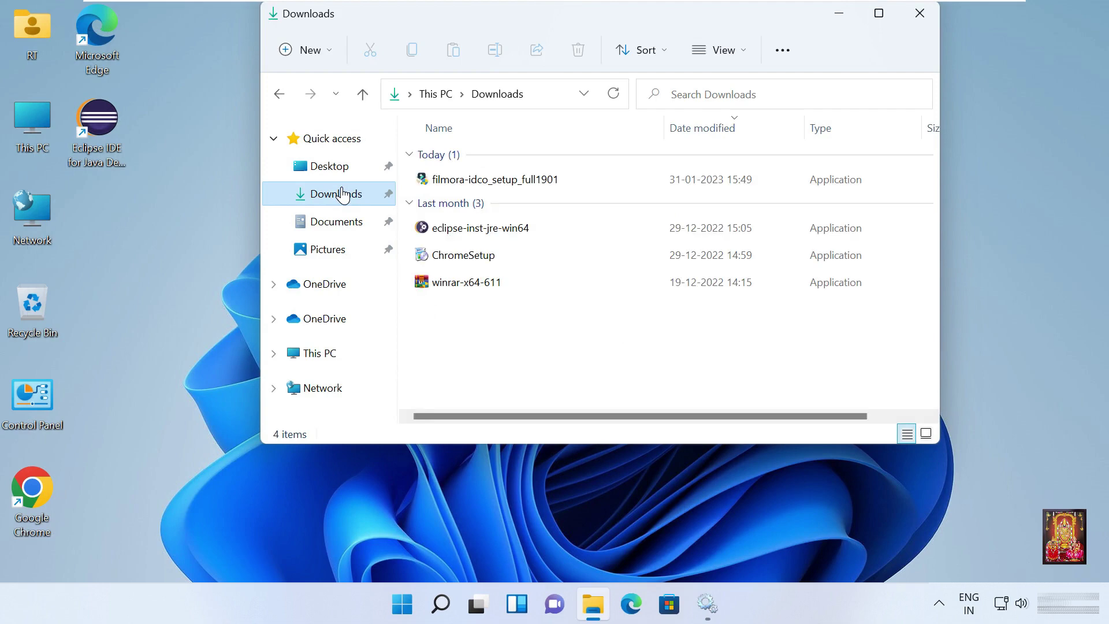
# Step: Run the filmora-idco_setup_full1901 installer from its context menu
pyautogui.click(487, 181)
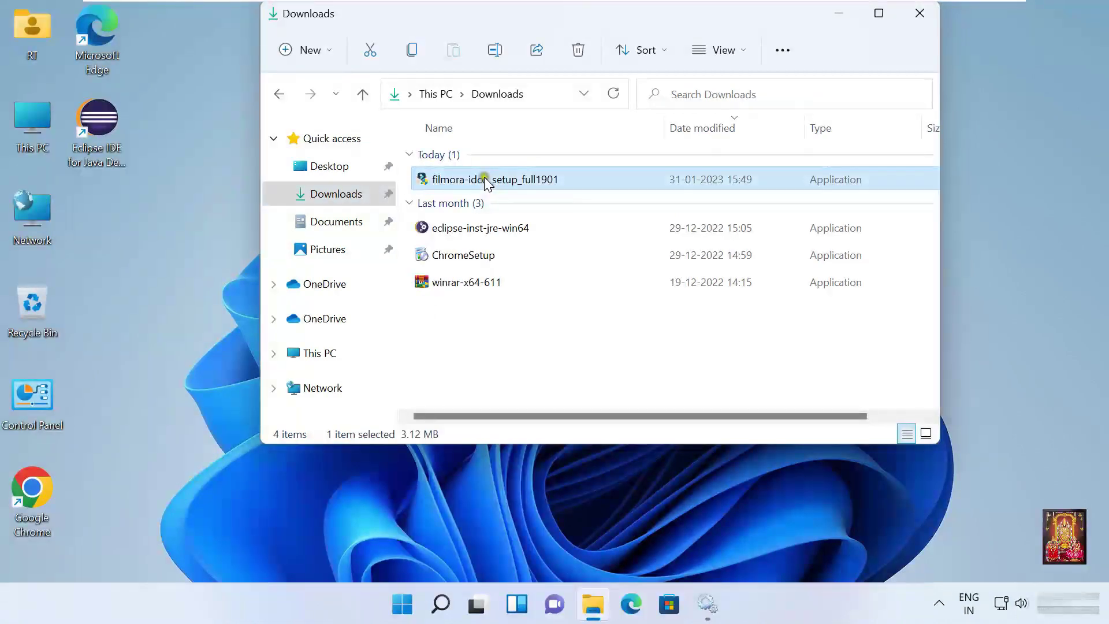
pyautogui.rightClick(548, 188)
pyautogui.click(611, 242)
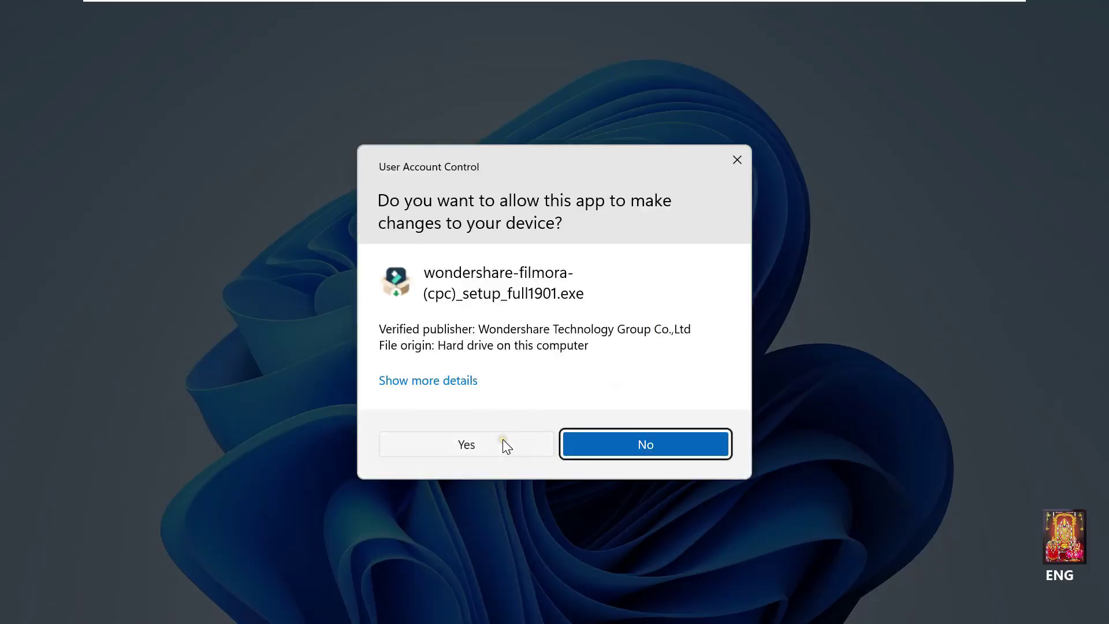
# Step: Allow the Filmora setup to change the device and install Filmora in English
pyautogui.click(502, 440)
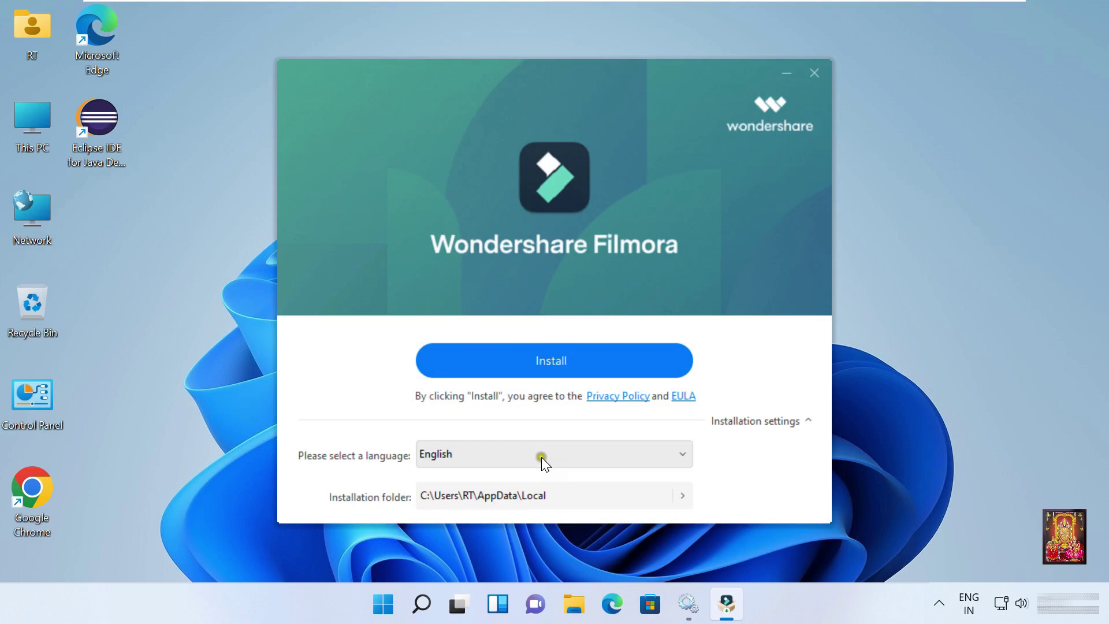
pyautogui.click(569, 345)
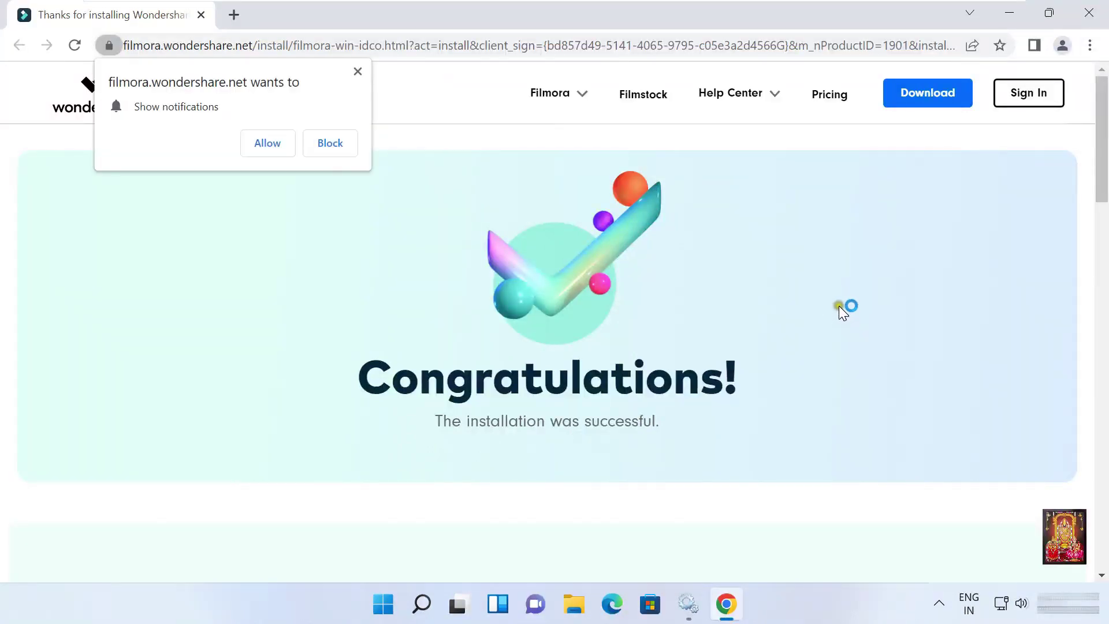
# Step: Close the installation-success page and launch Filmora 12 from its desktop shortcut
pyautogui.click(1090, 10)
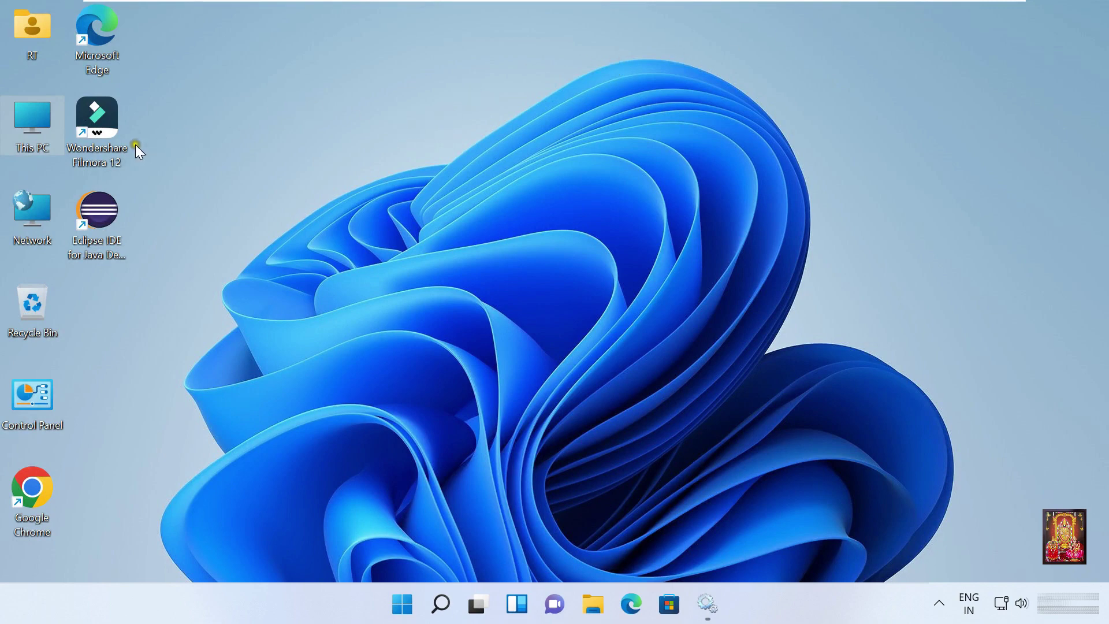
pyautogui.doubleClick(118, 148)
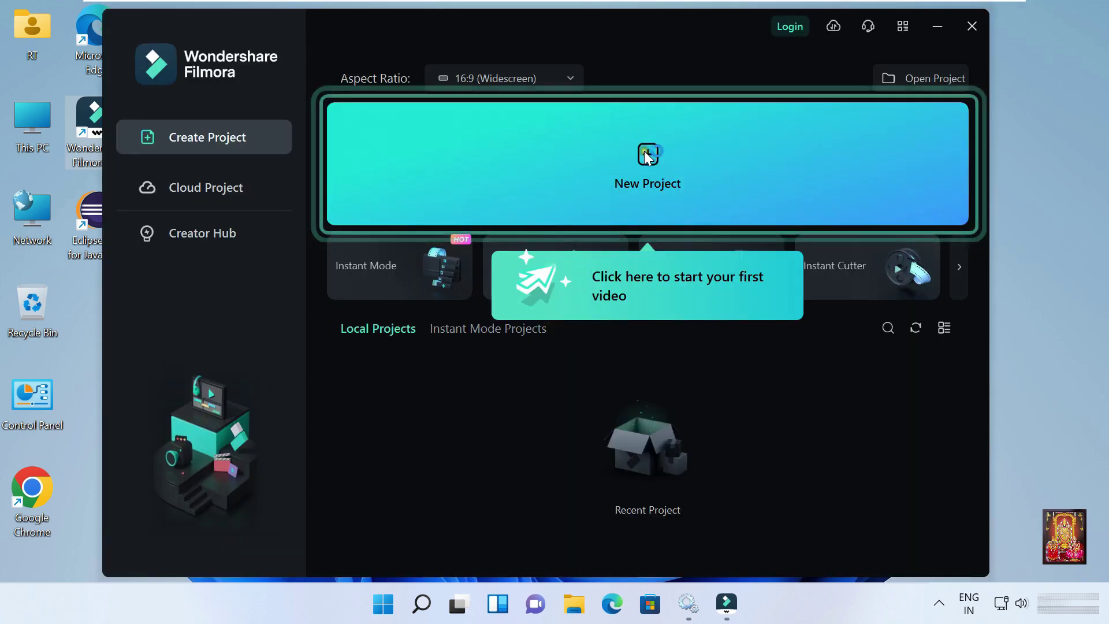
# Step: Create a New Project from the Filmora start screen
pyautogui.click(644, 152)
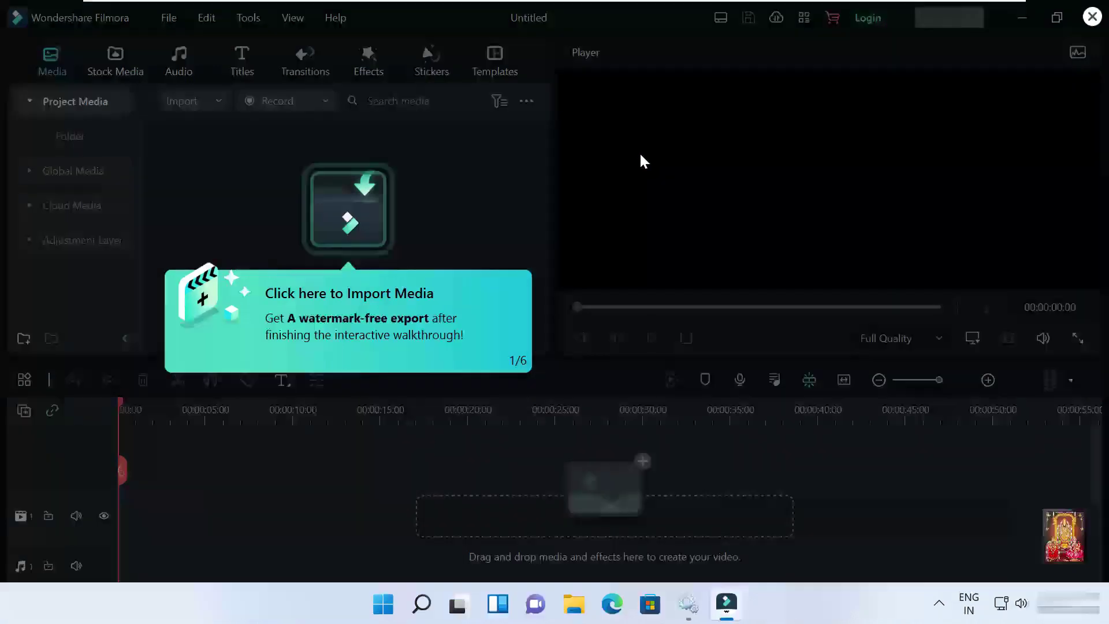
# Step: Import the 'user guide' video and drag the clip onto the timeline
pyautogui.click(342, 234)
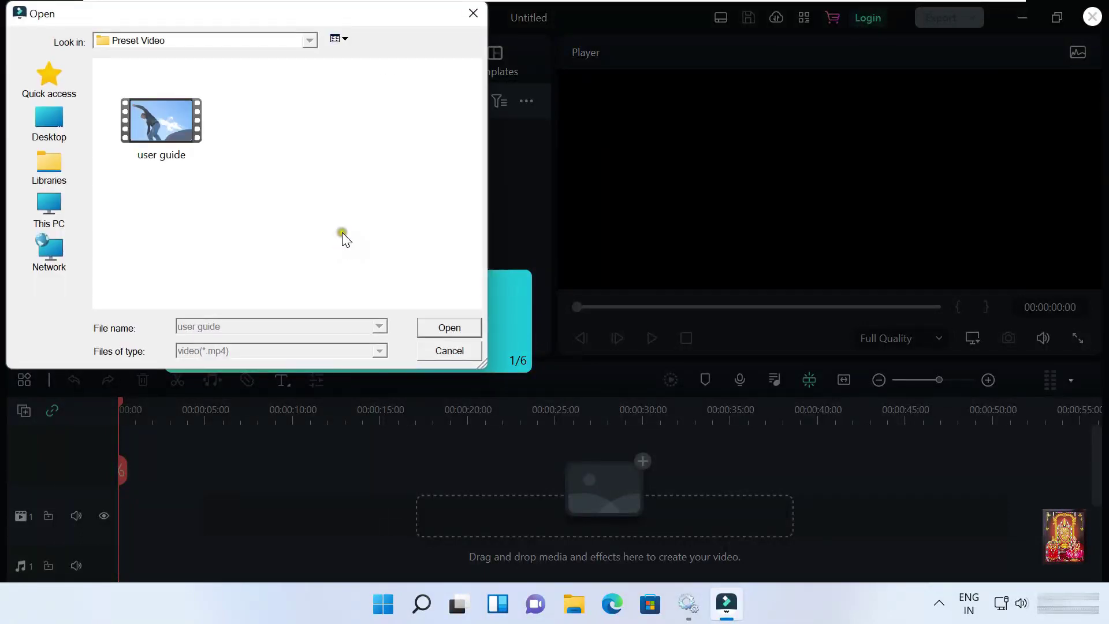
pyautogui.click(178, 138)
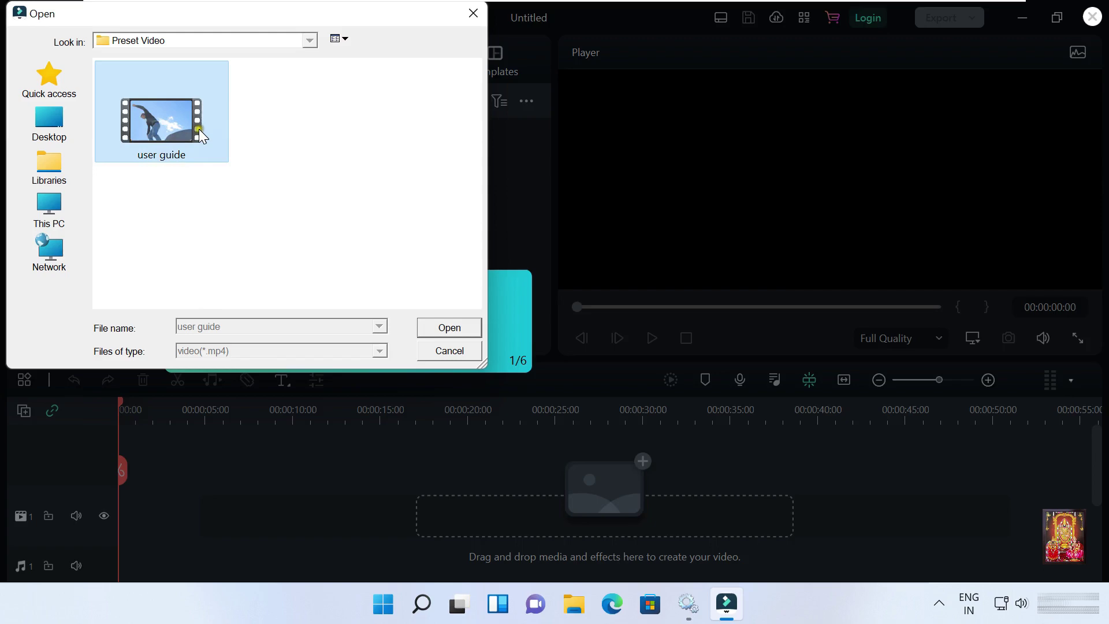
pyautogui.click(445, 327)
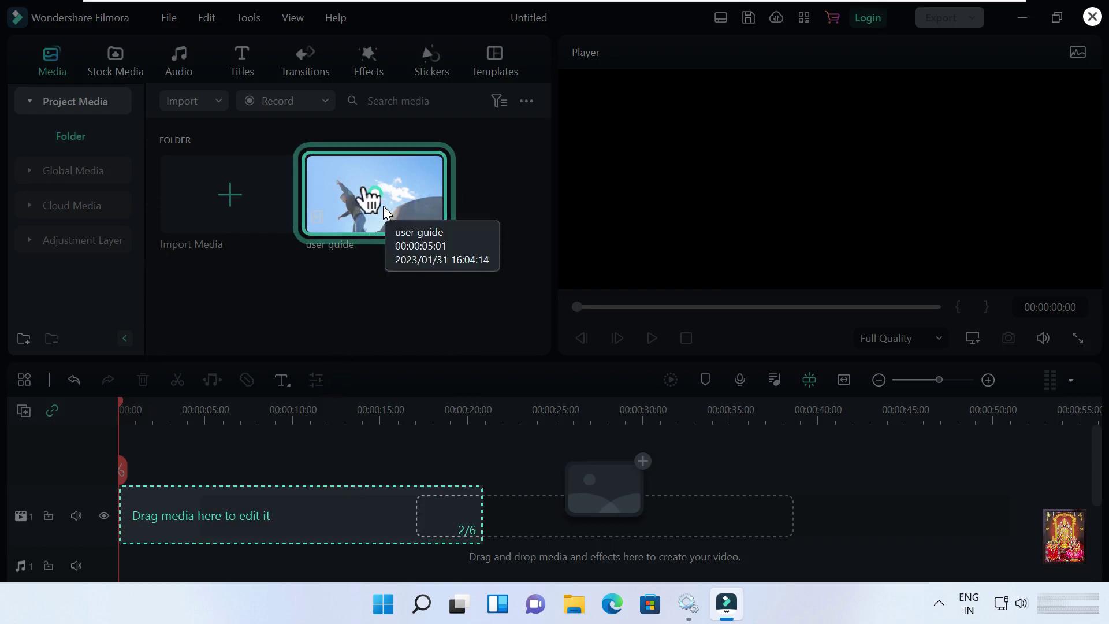
pyautogui.moveTo(384, 212); pyautogui.dragTo(174, 520)
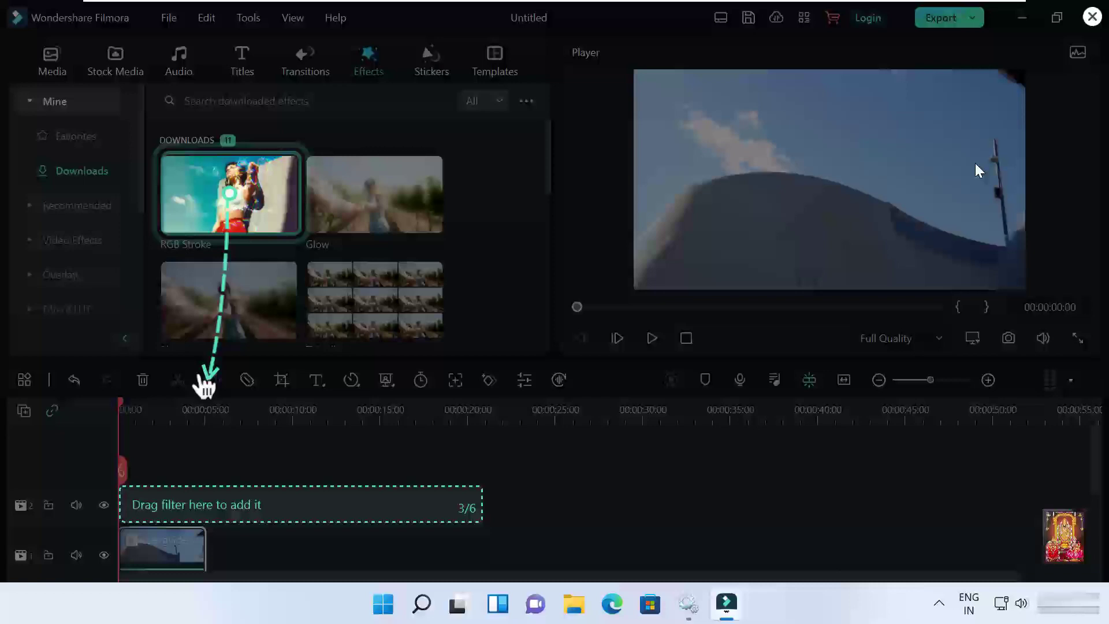
# Step: Close the walkthrough and Restart Walkthrough tips, then play the user guide clip
pyautogui.click(1092, 20)
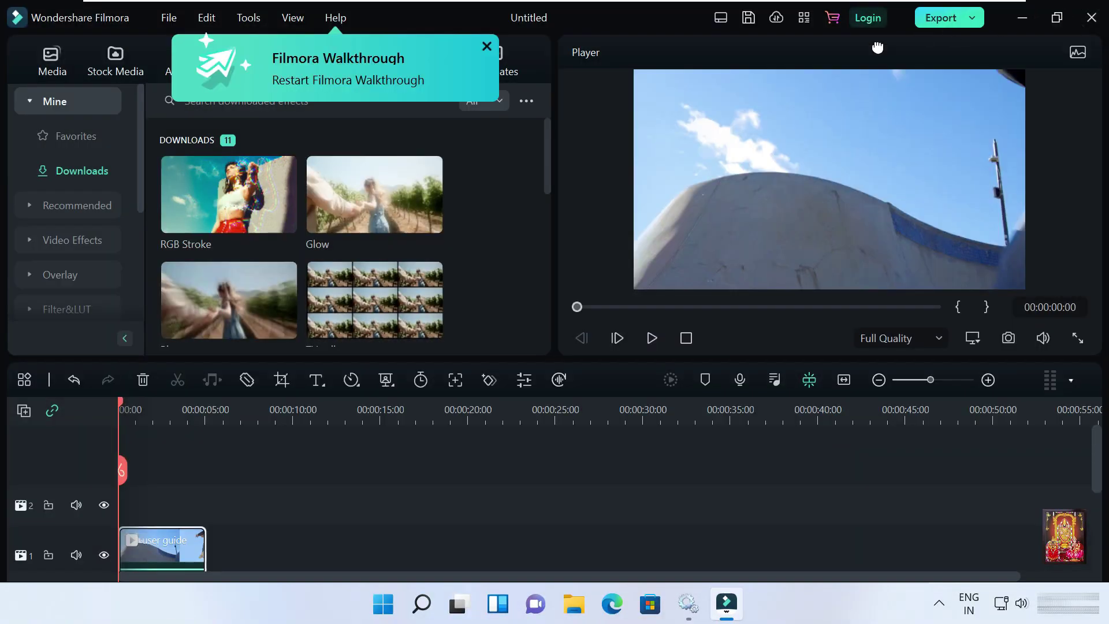
pyautogui.click(487, 48)
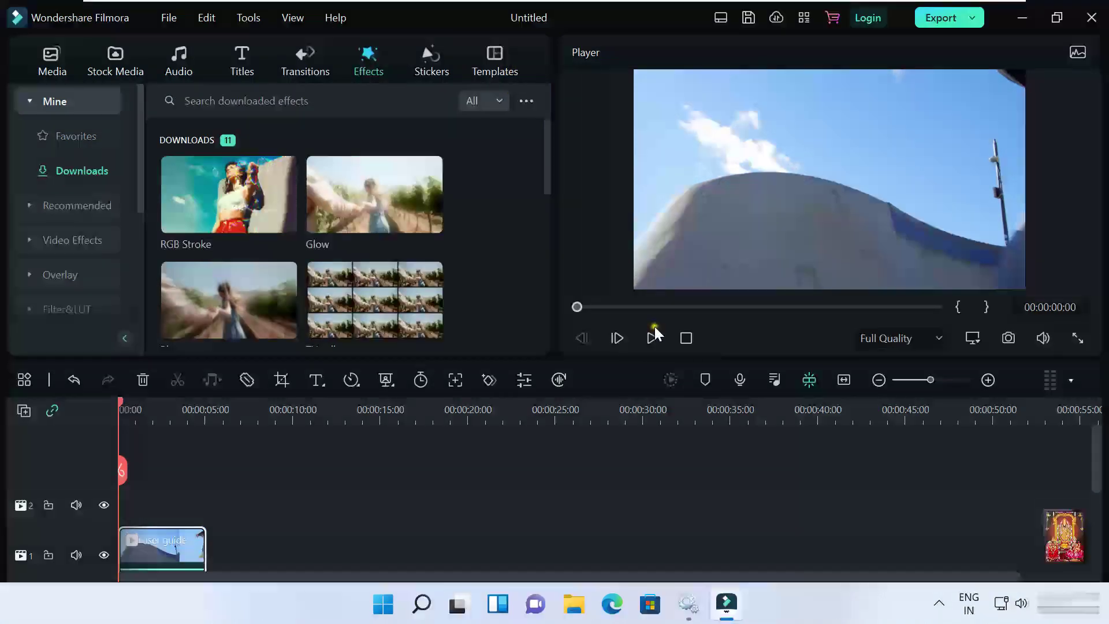
pyautogui.click(649, 339)
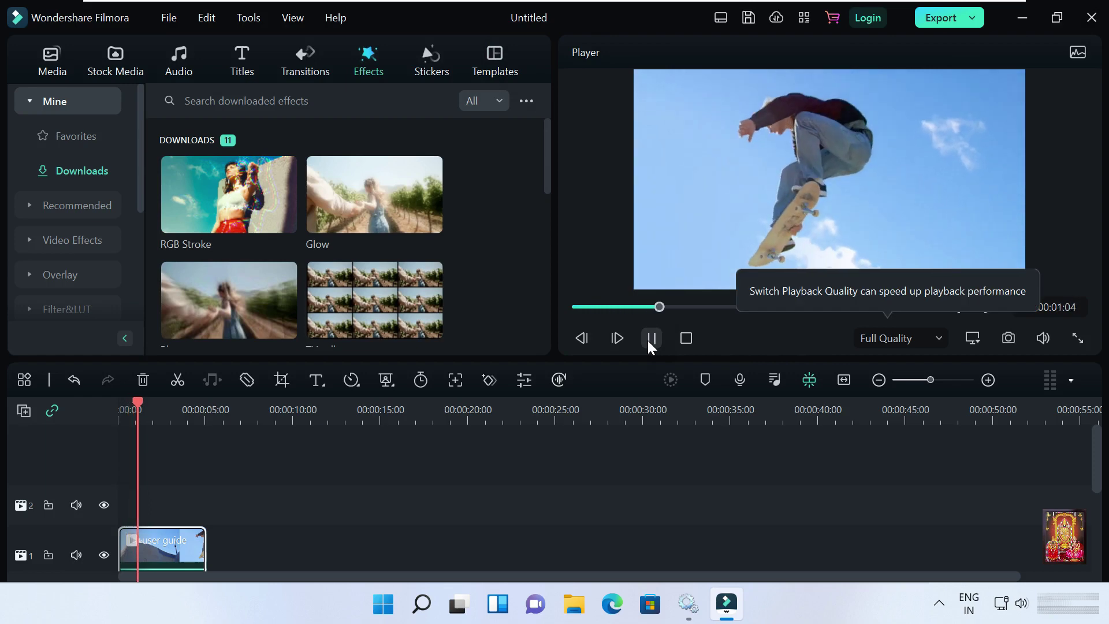
# Step: Close the editor choosing Don't Save, then close the Filmora start window
pyautogui.click(1094, 24)
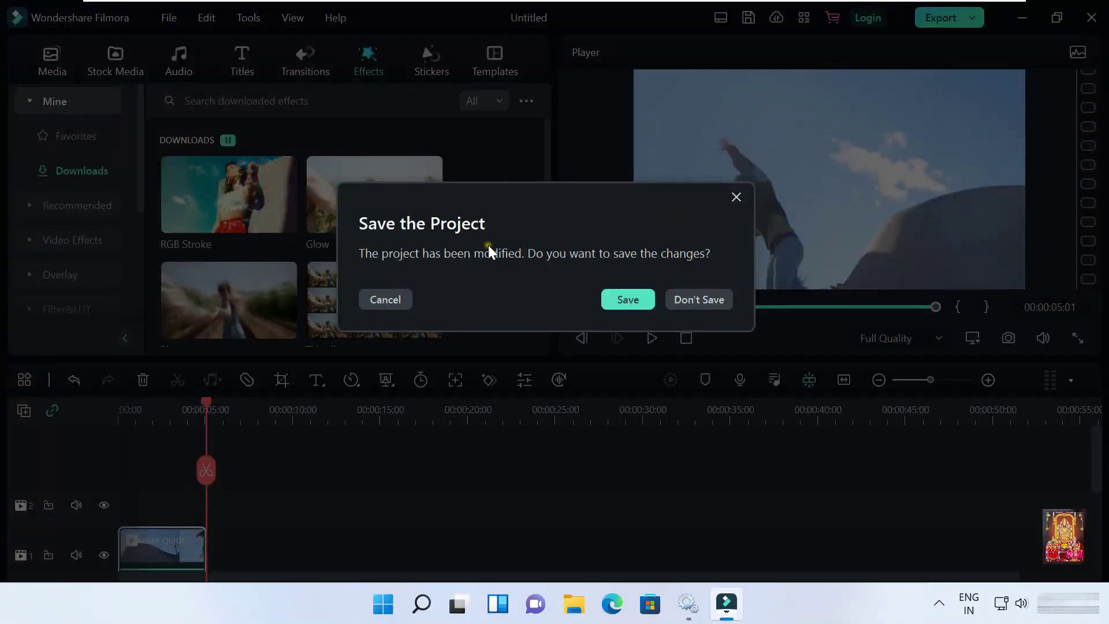
pyautogui.click(714, 298)
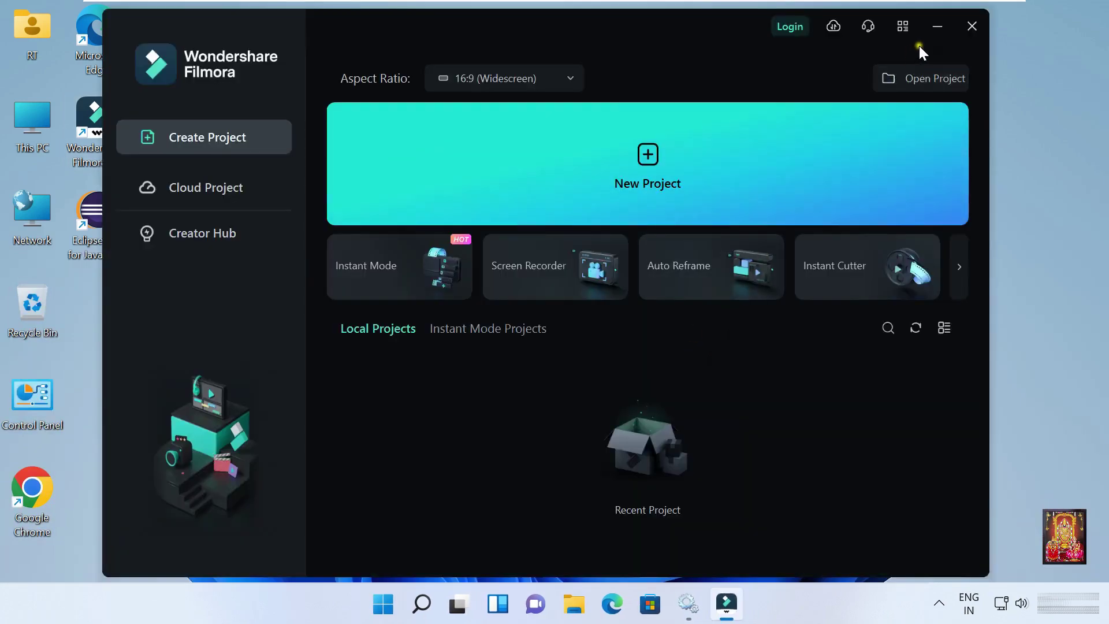
pyautogui.click(970, 26)
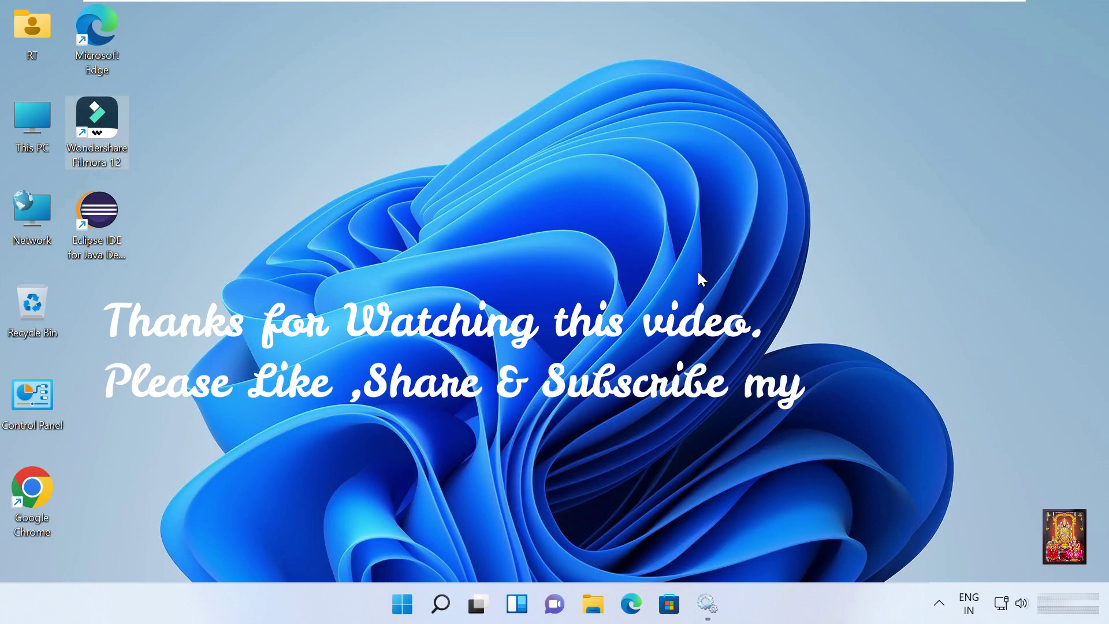